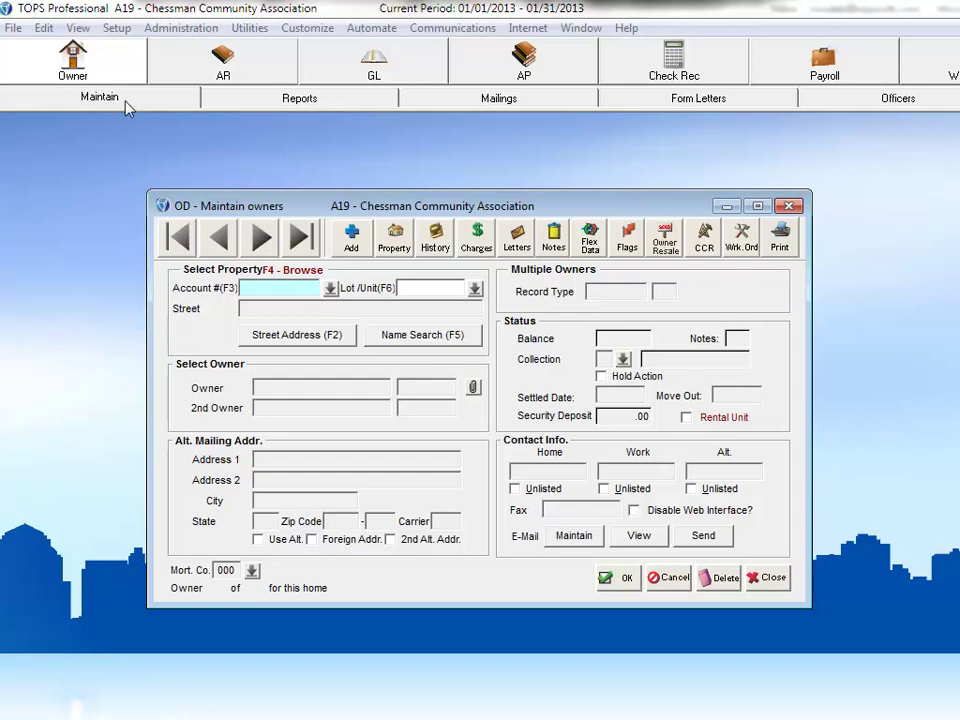
Find unit 101 by street address and load its owner record showing a 200.00 balance
{"action": "left_click", "coordinate": [290, 337]}
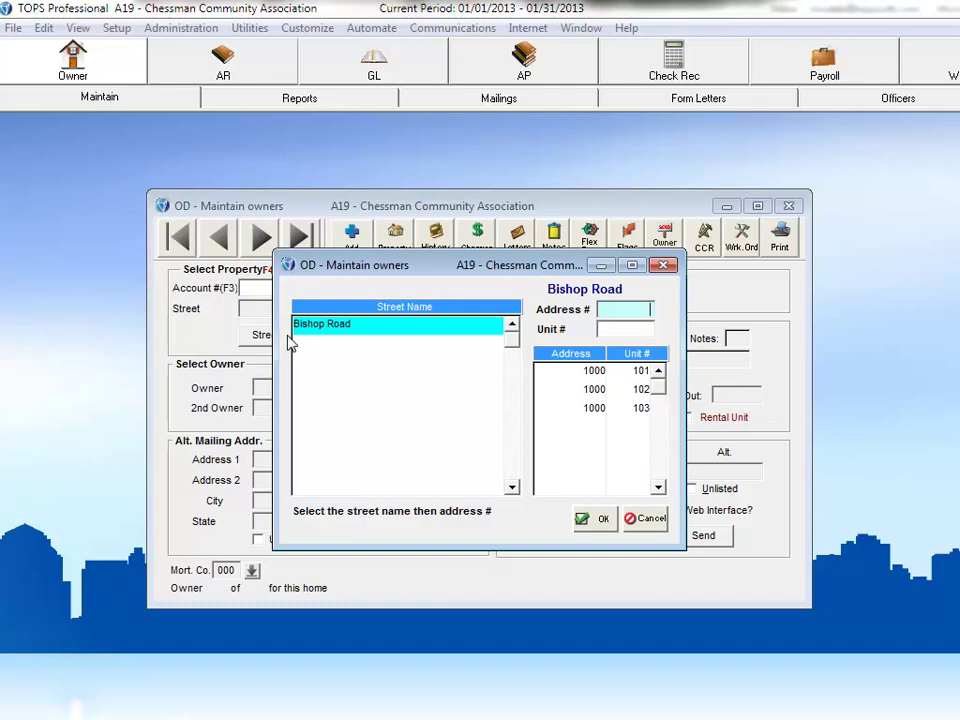
{"action": "left_click", "coordinate": [596, 372]}
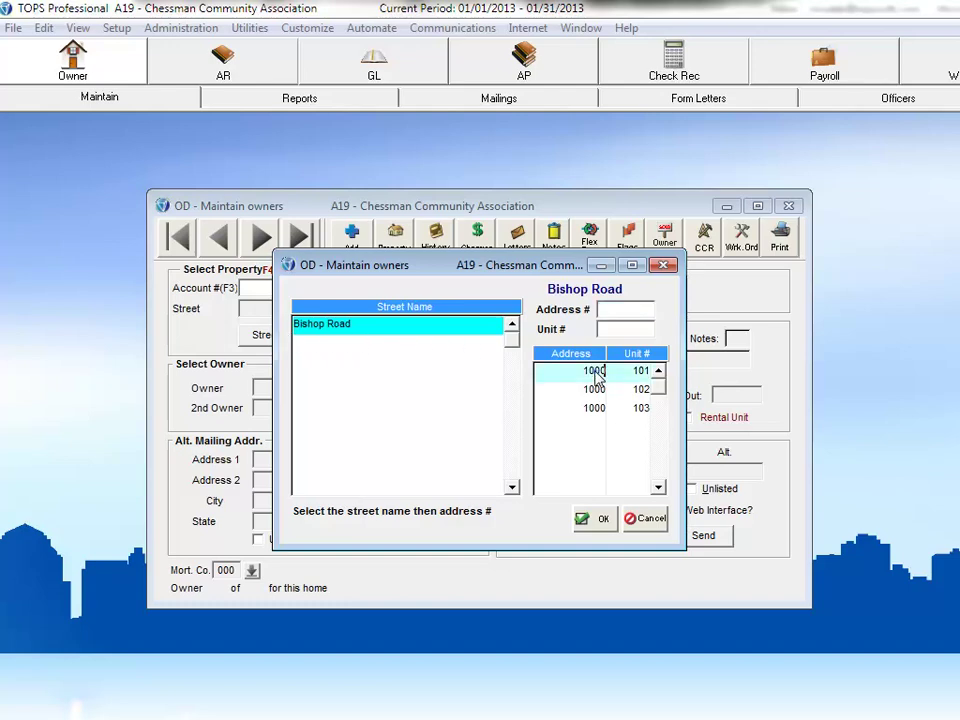
{"action": "left_click", "coordinate": [603, 519]}
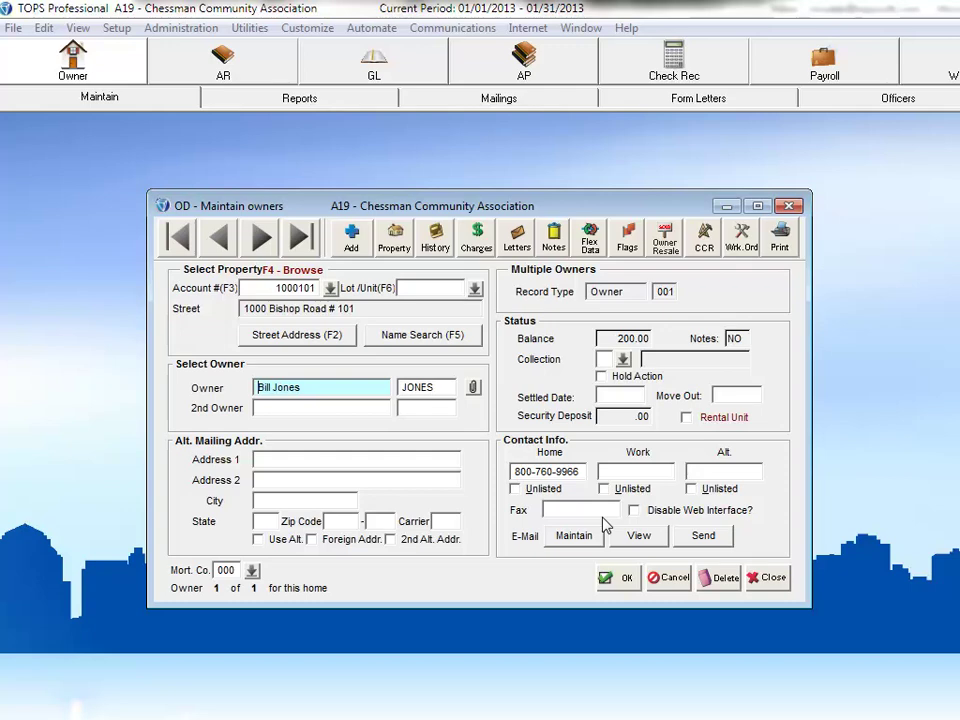
Start an owner resale for unit 101 to show its resale options and history
{"action": "left_click", "coordinate": [664, 238]}
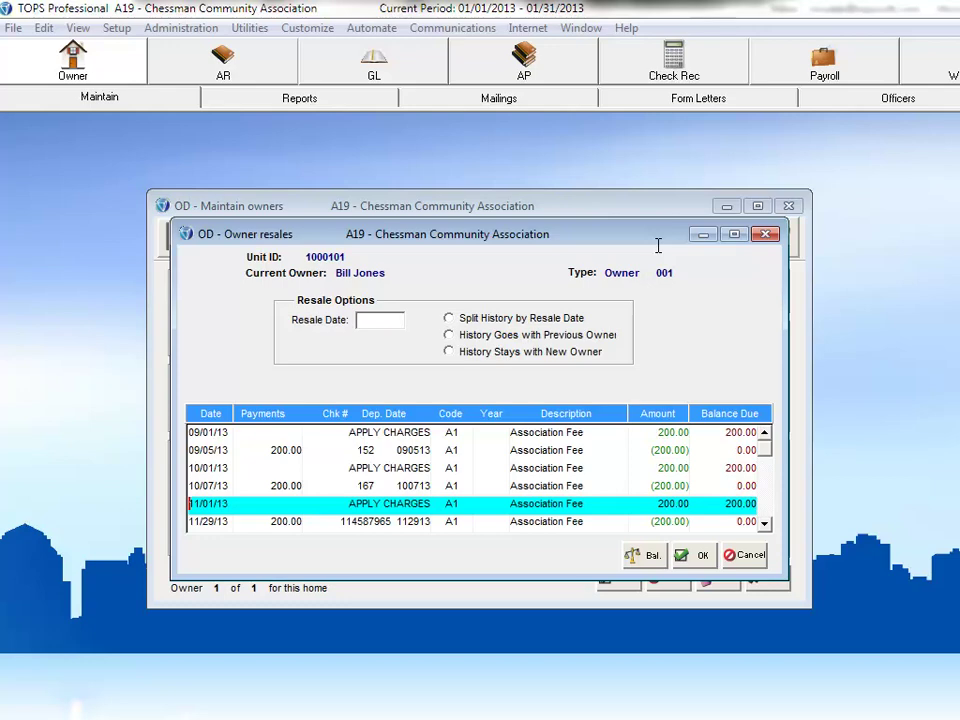
Enter resale date 11/29/13 and choose History Goes with Previous Owner
{"action": "left_click", "coordinate": [379, 319]}
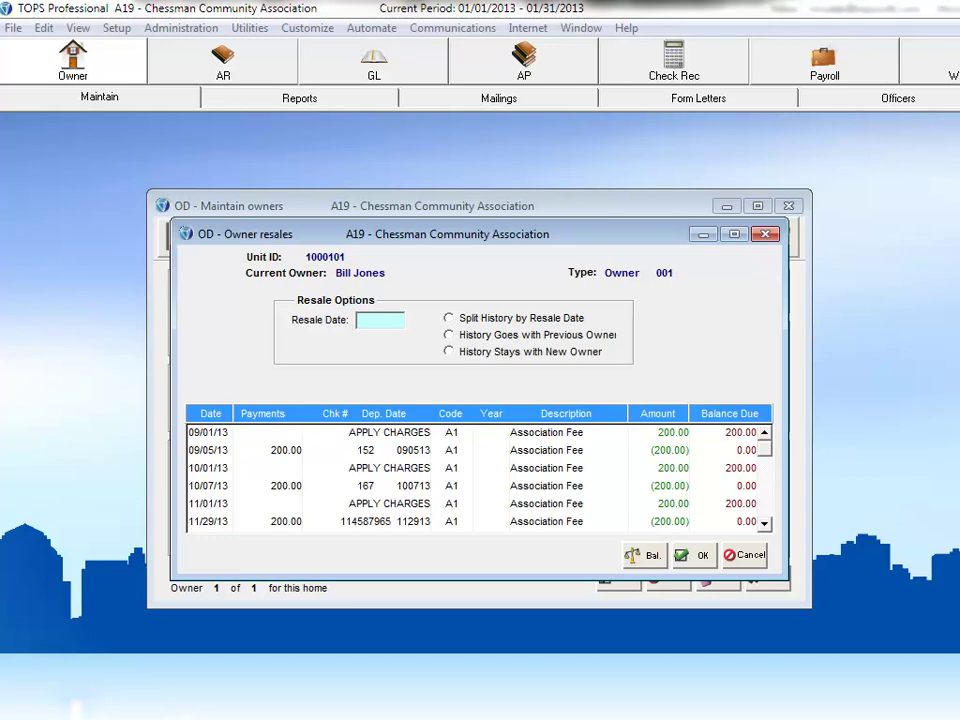
{"action": "type", "text": "112913"}
{"action": "left_click", "coordinate": [449, 352]}
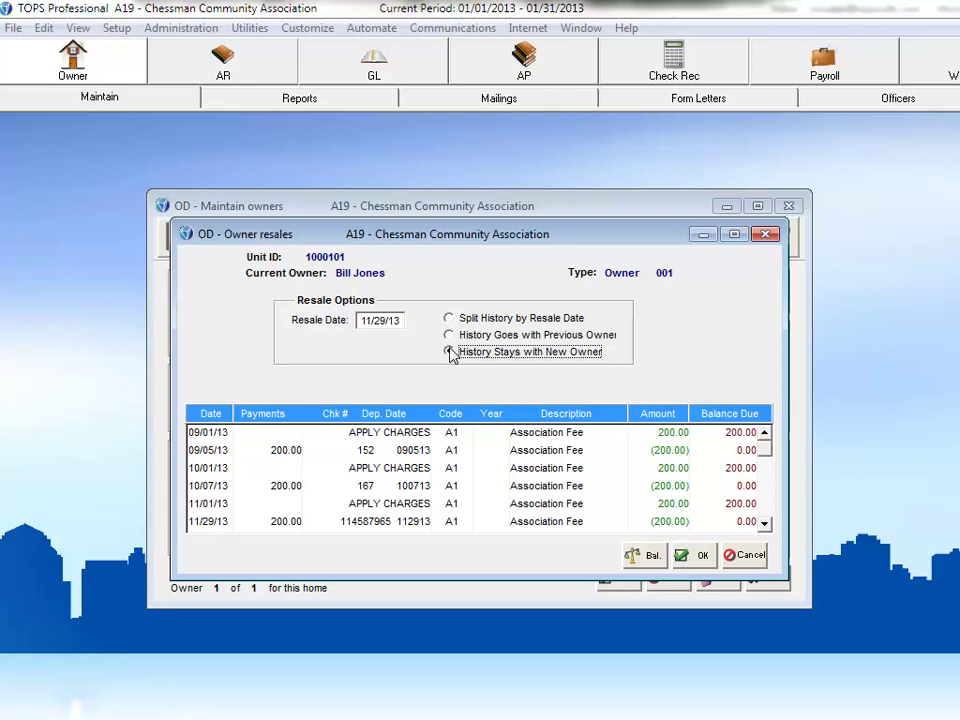
{"action": "left_click", "coordinate": [449, 336]}
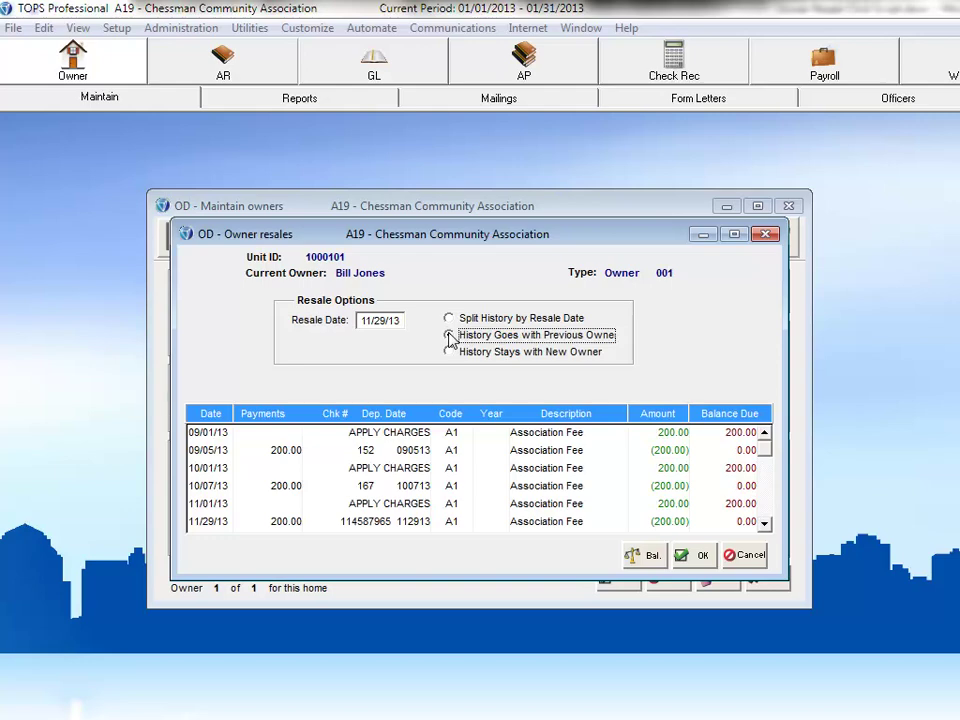
Review and close the 200.00 balance summary, then accept the resale options to reach Owners Setup
{"action": "left_click", "coordinate": [640, 555]}
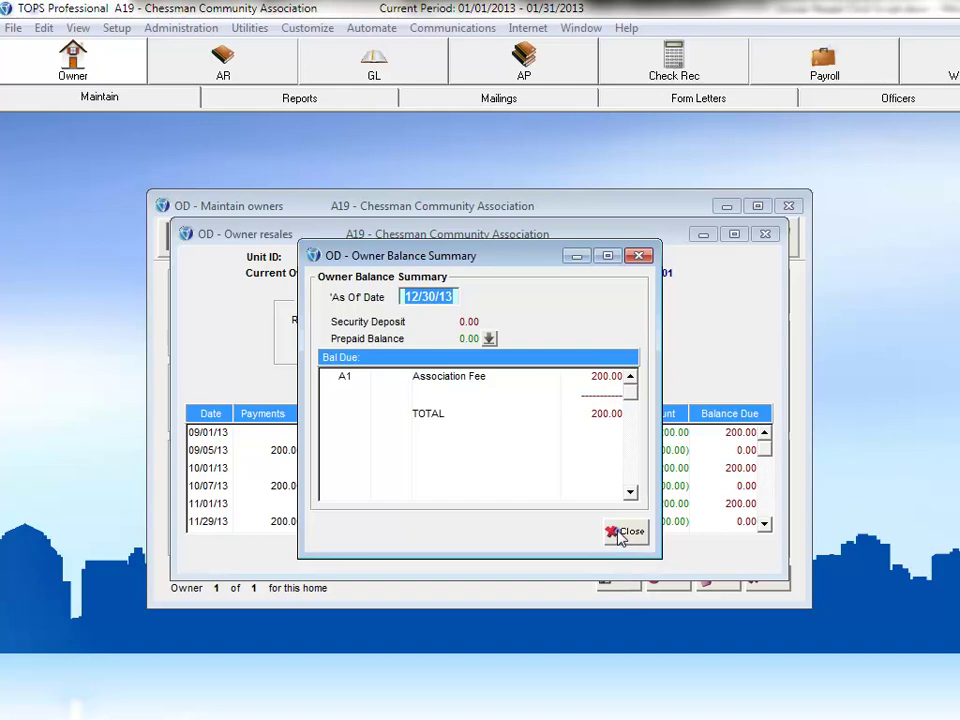
{"action": "left_click", "coordinate": [617, 535]}
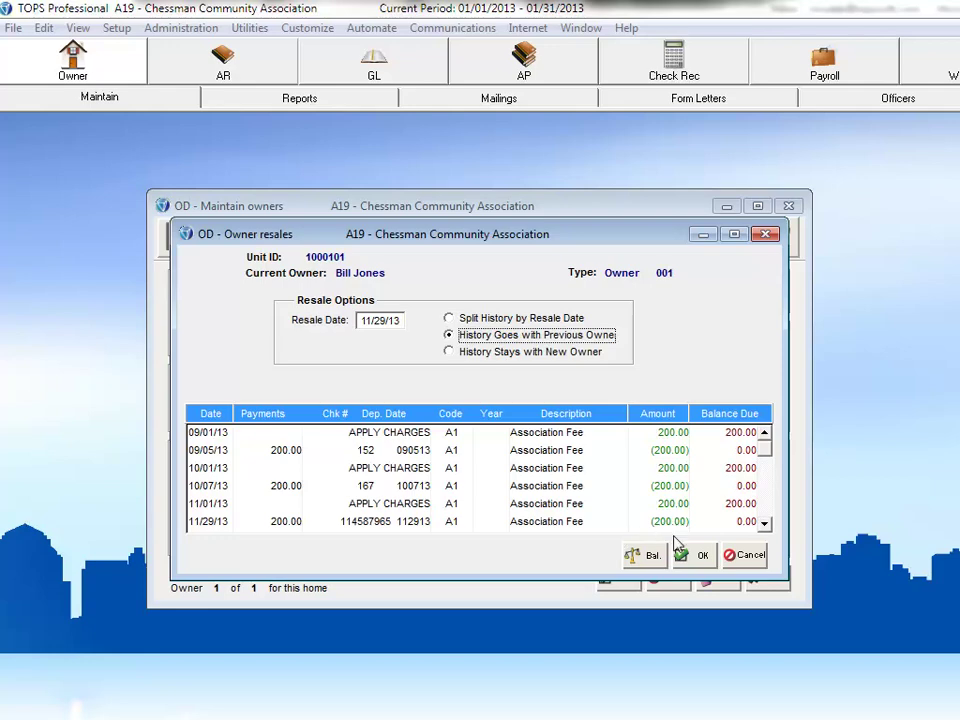
{"action": "left_click", "coordinate": [698, 555]}
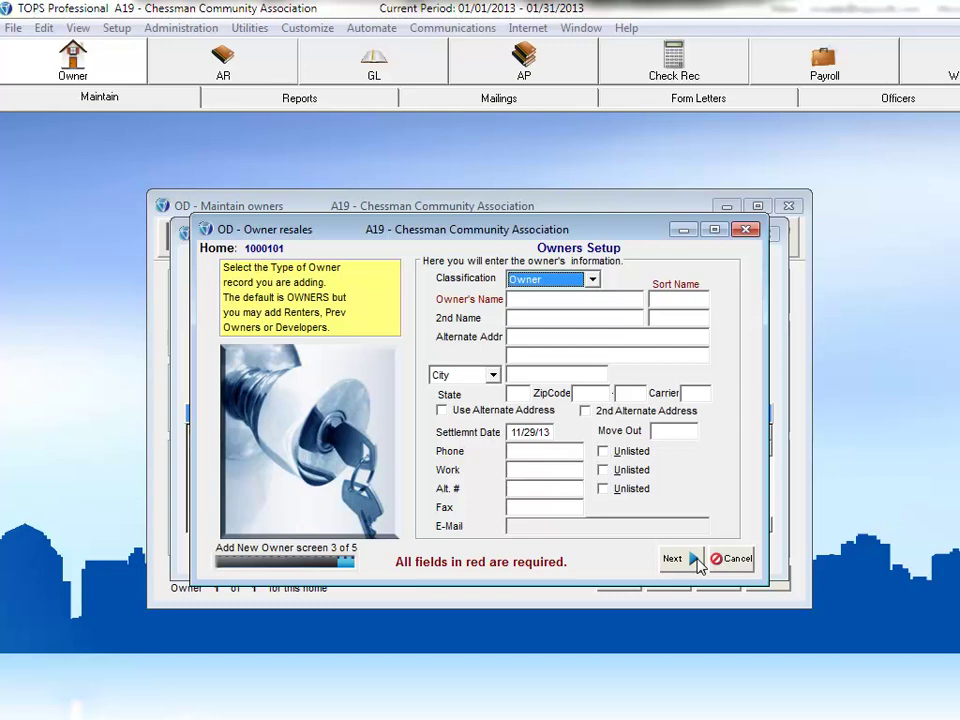
Cancel the new owner setup and confirm aborting it
{"action": "left_click", "coordinate": [734, 563]}
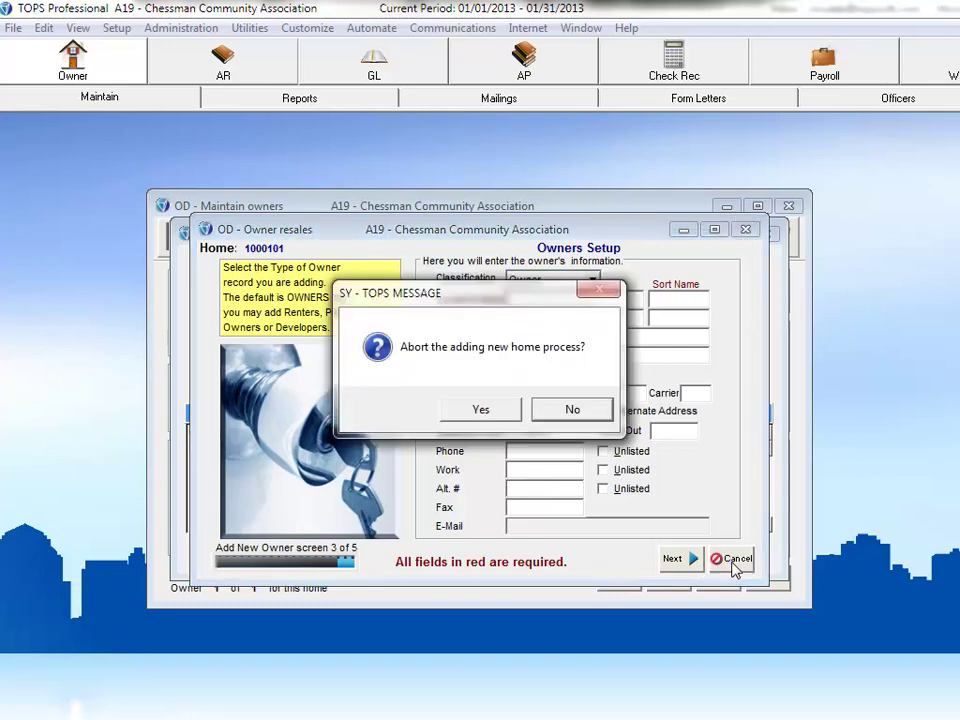
{"action": "left_click", "coordinate": [472, 412]}
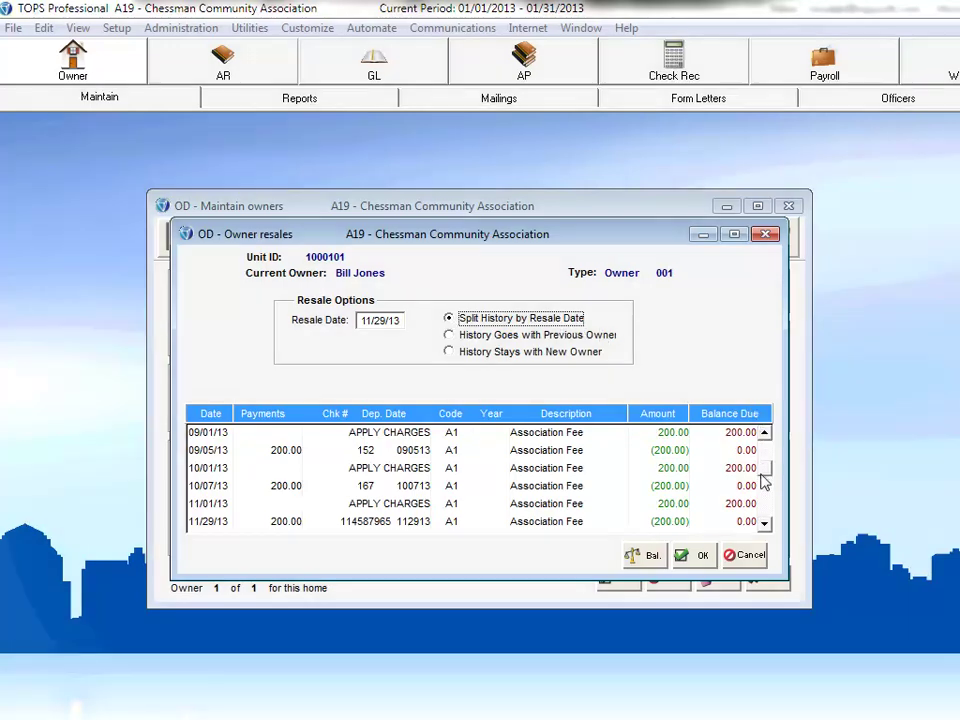
Insert the Split Here line before the 12/01/13 charge in the resale history
{"action": "left_click", "coordinate": [763, 523]}
{"action": "left_click", "coordinate": [765, 523]}
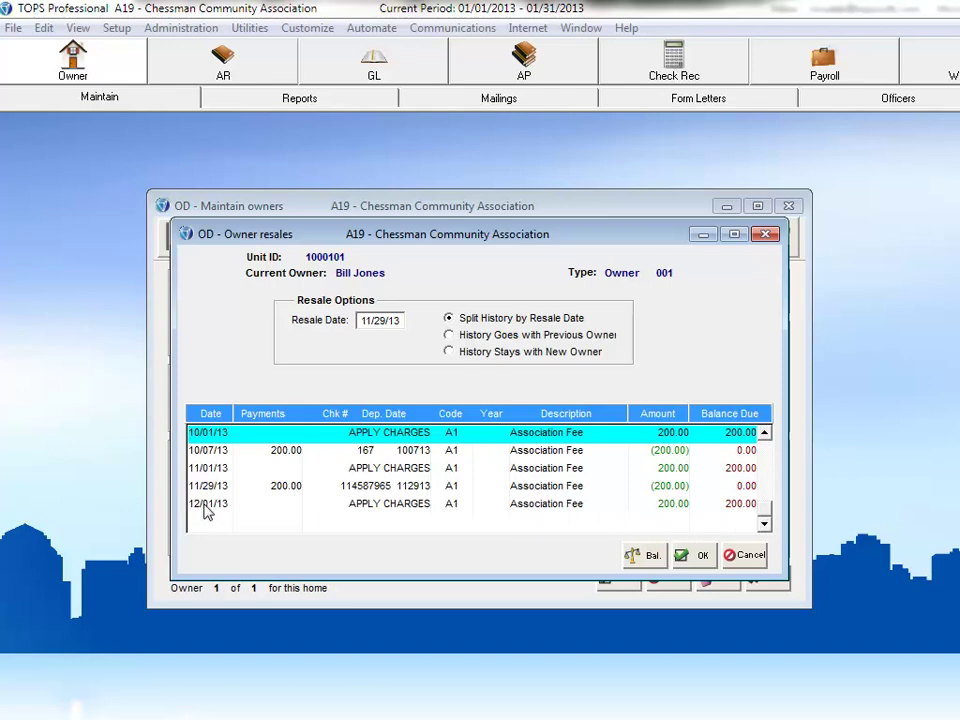
{"action": "left_click", "coordinate": [205, 506]}
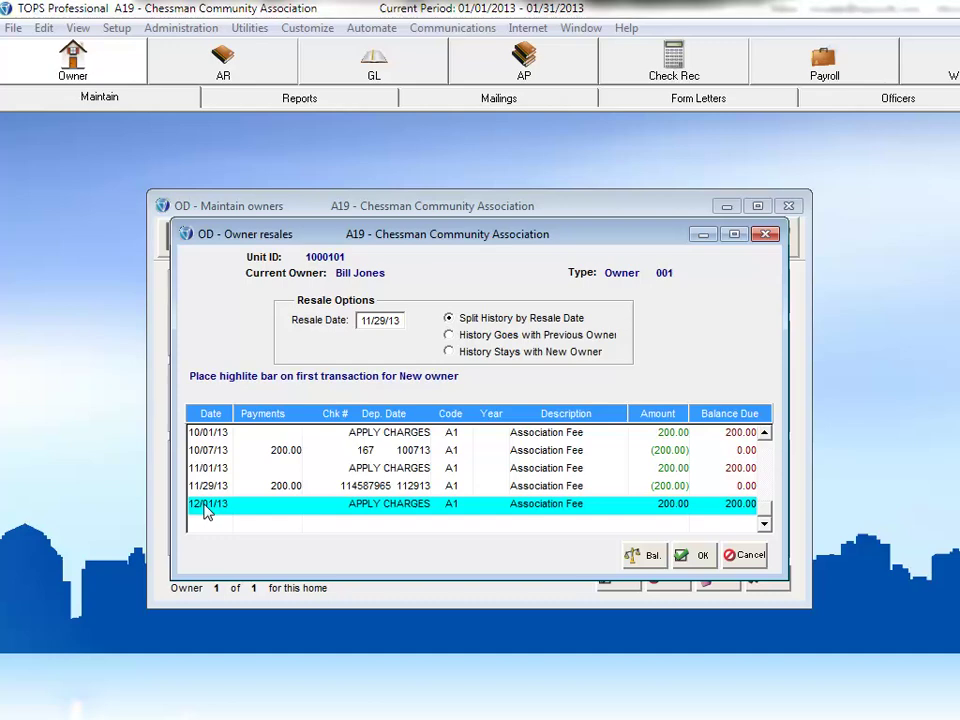
{"action": "double_click", "coordinate": [205, 506]}
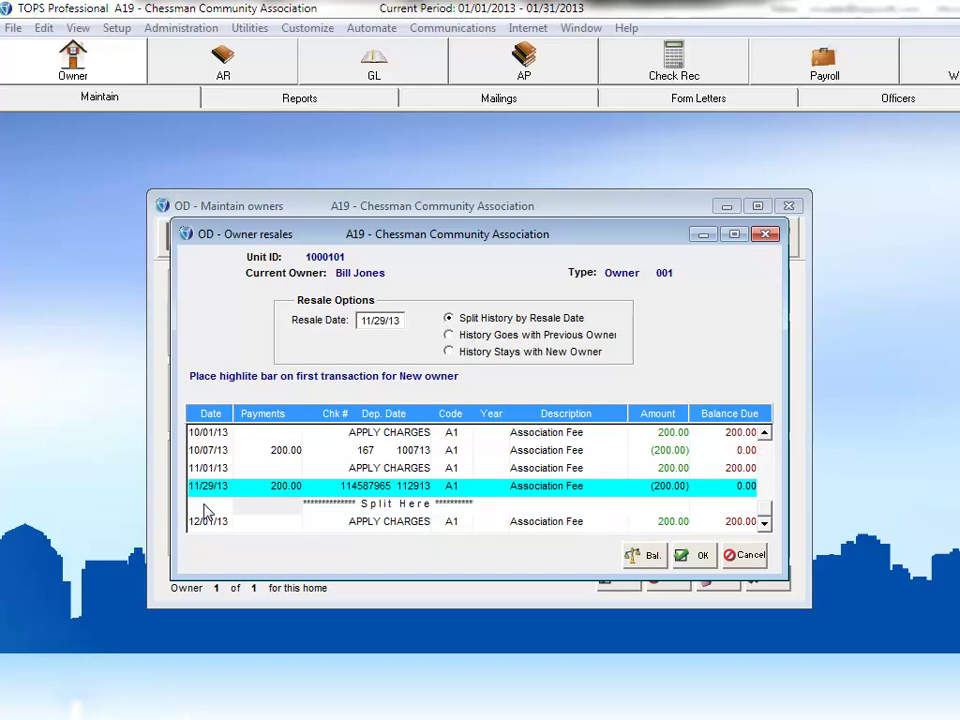
Accept the history split and the new/previous owner balances, with 200.00 going to the new owner
{"action": "left_click", "coordinate": [700, 557]}
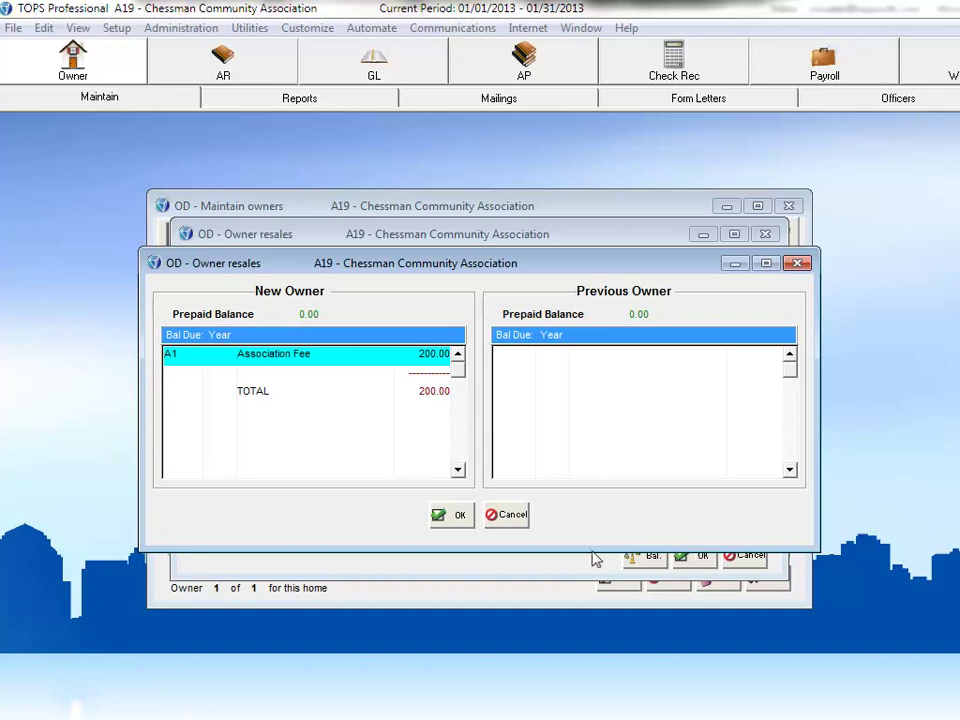
{"action": "left_click", "coordinate": [452, 516]}
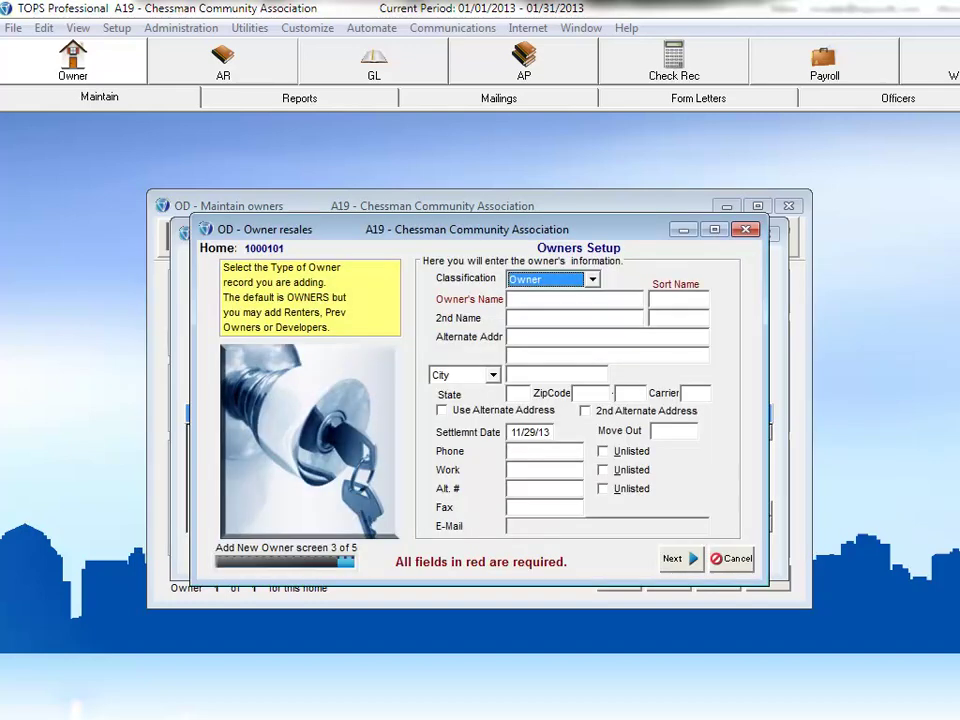
Enter the new owner's full name and their surname as sort name, then go to recurring charges
{"action": "left_click", "coordinate": [575, 299]}
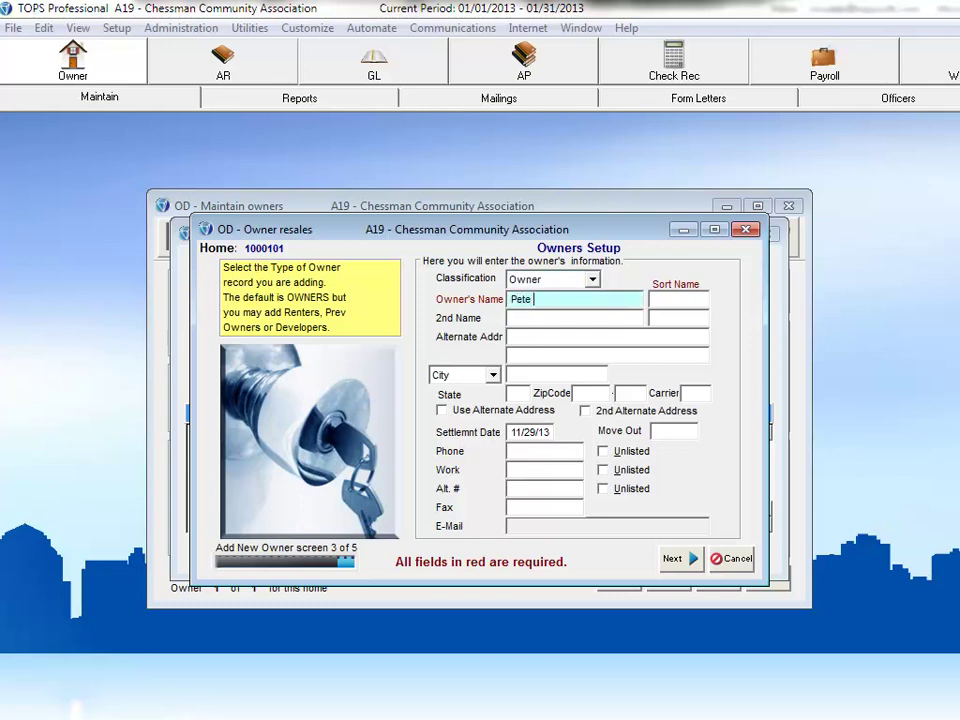
{"action": "key", "text": "Tab"}
{"action": "type", "text": "PARSONS"}
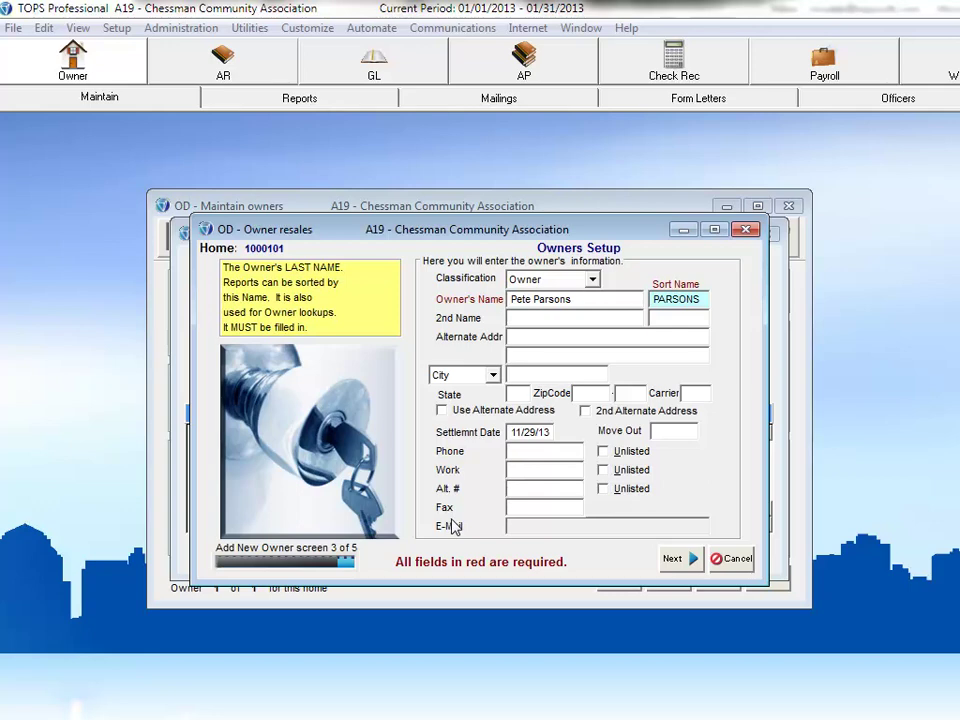
{"action": "key", "text": "Tab"}
{"action": "key", "text": "Tab"}
{"action": "key", "text": "Tab"}
{"action": "left_click", "coordinate": [672, 561]}
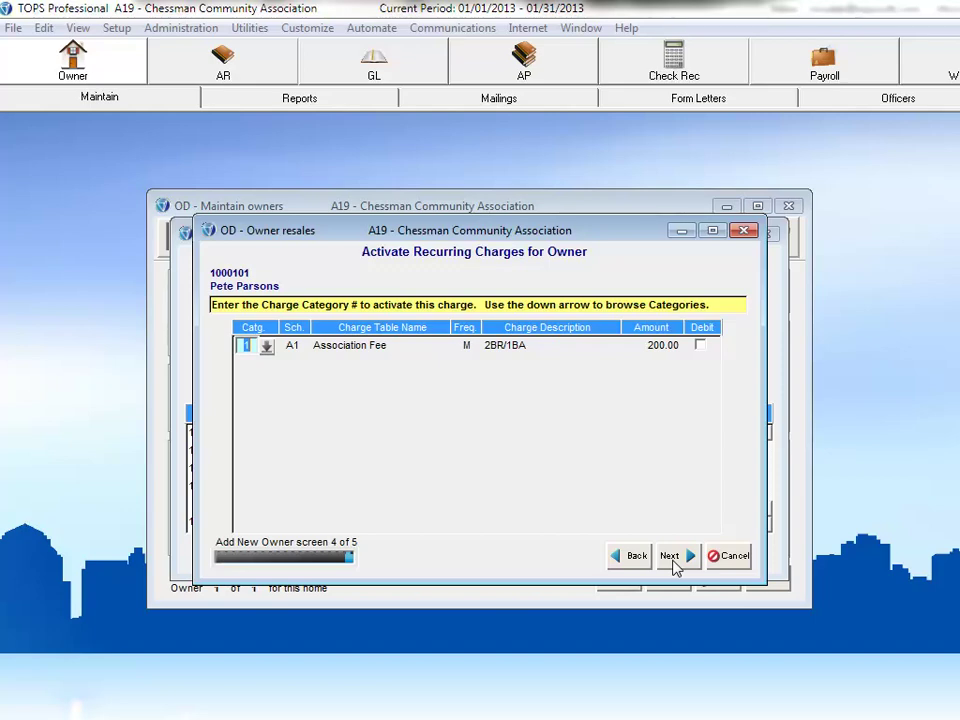
Pass the A1 Association Fee screen and finish the new-owner wizard
{"action": "left_click", "coordinate": [672, 560]}
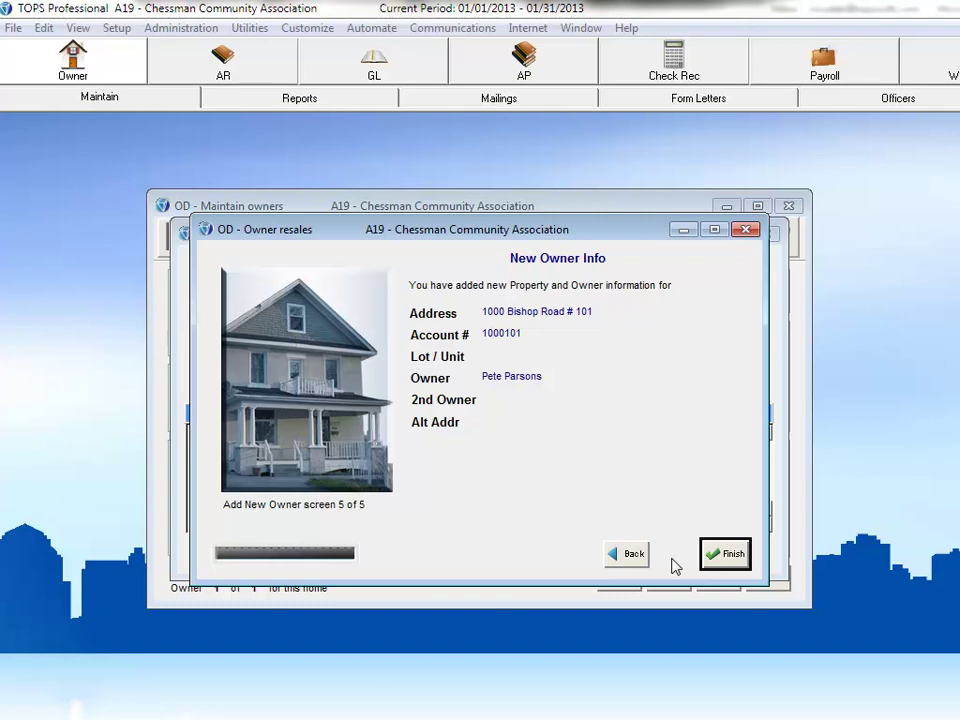
{"action": "left_click", "coordinate": [715, 555]}
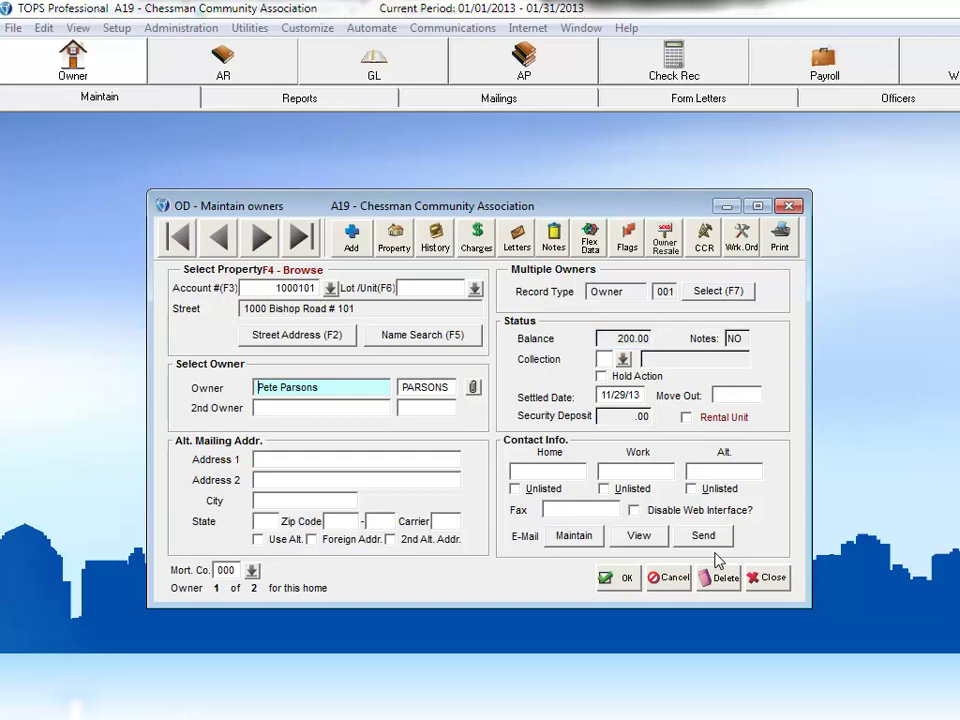
Check the new owner's transaction history, close it, and open the Select Owner list
{"action": "left_click", "coordinate": [435, 242]}
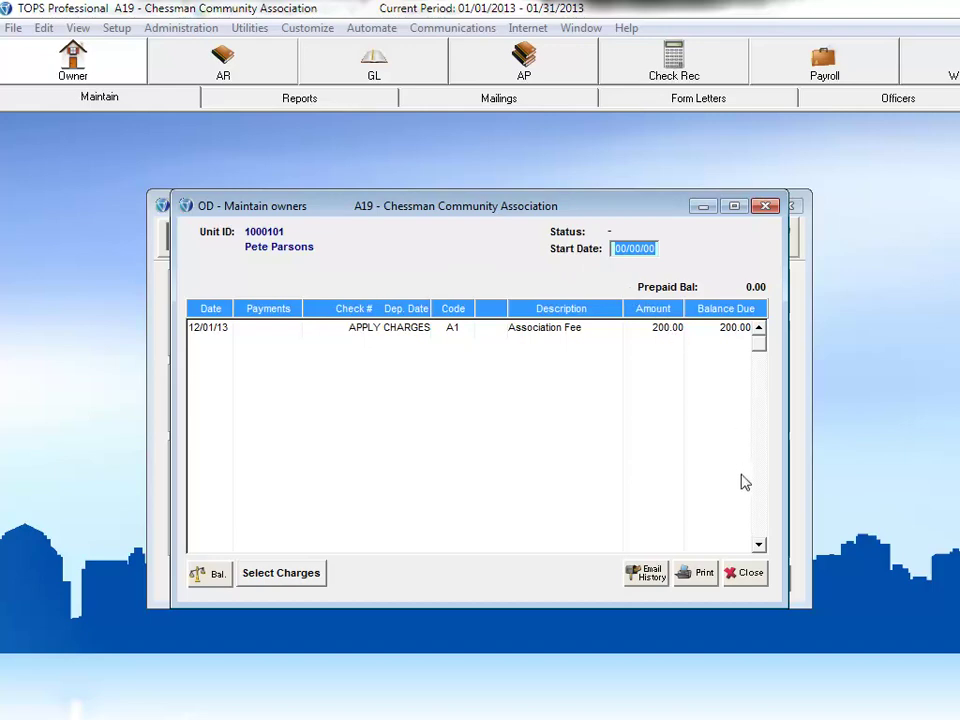
{"action": "left_click", "coordinate": [750, 570]}
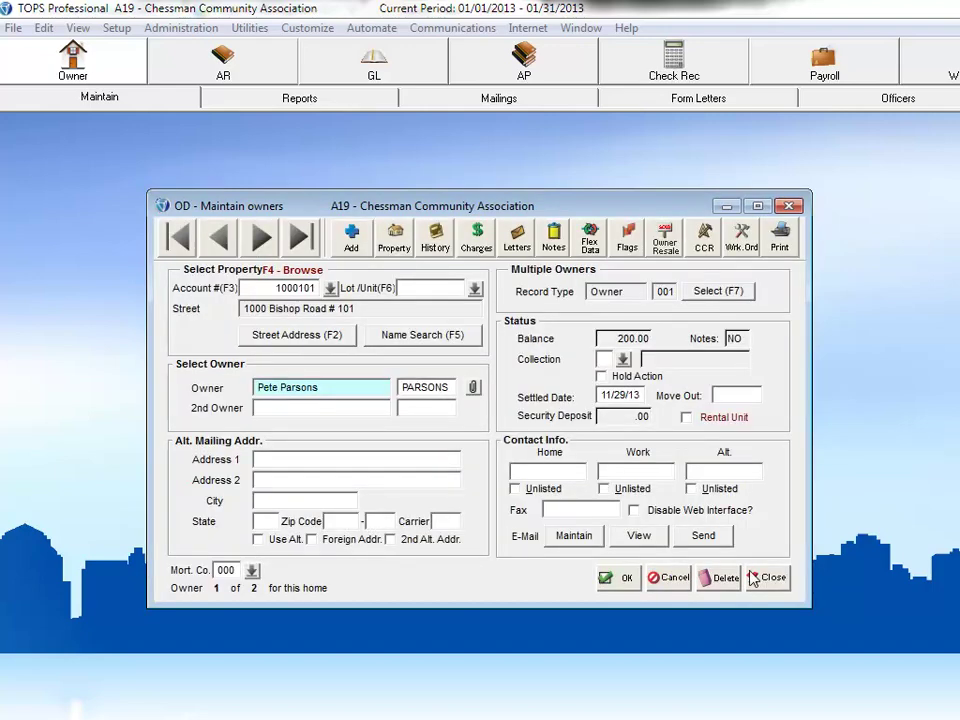
{"action": "left_click", "coordinate": [721, 296]}
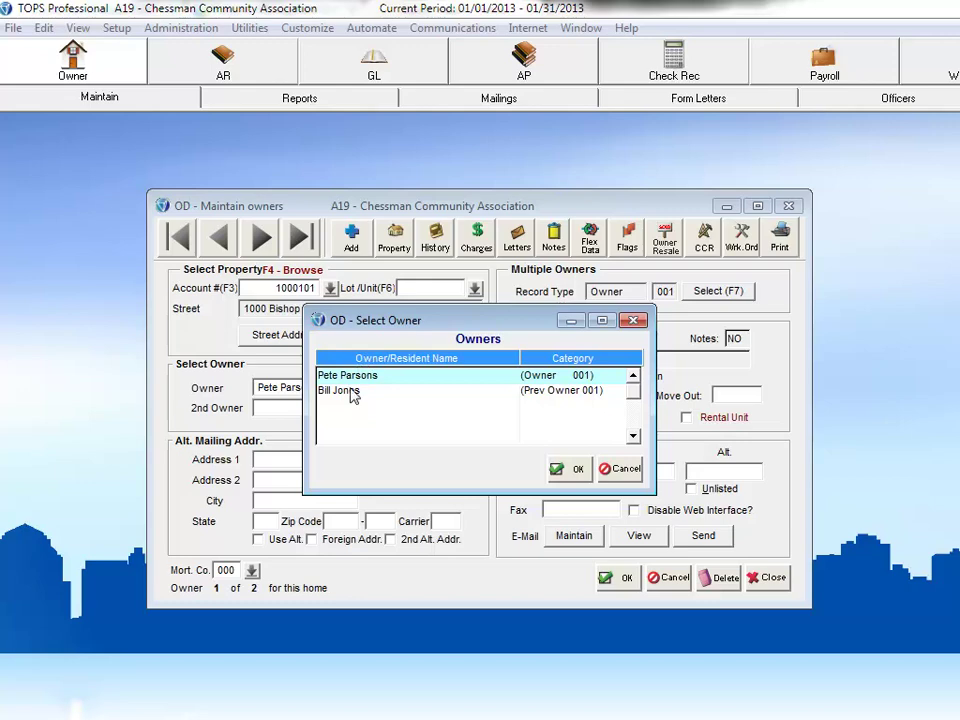
Load the previous owner's record and display their transaction history, 09/01/13 through the 11/29/13 payment
{"action": "left_click", "coordinate": [418, 396]}
{"action": "left_click", "coordinate": [566, 470]}
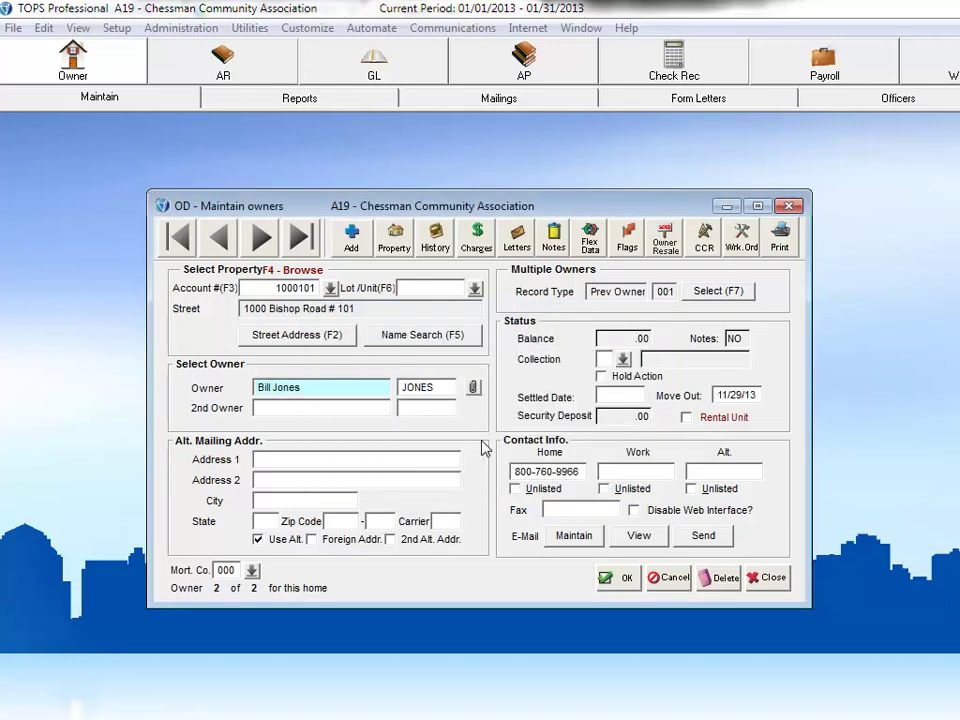
{"action": "left_click", "coordinate": [433, 241]}
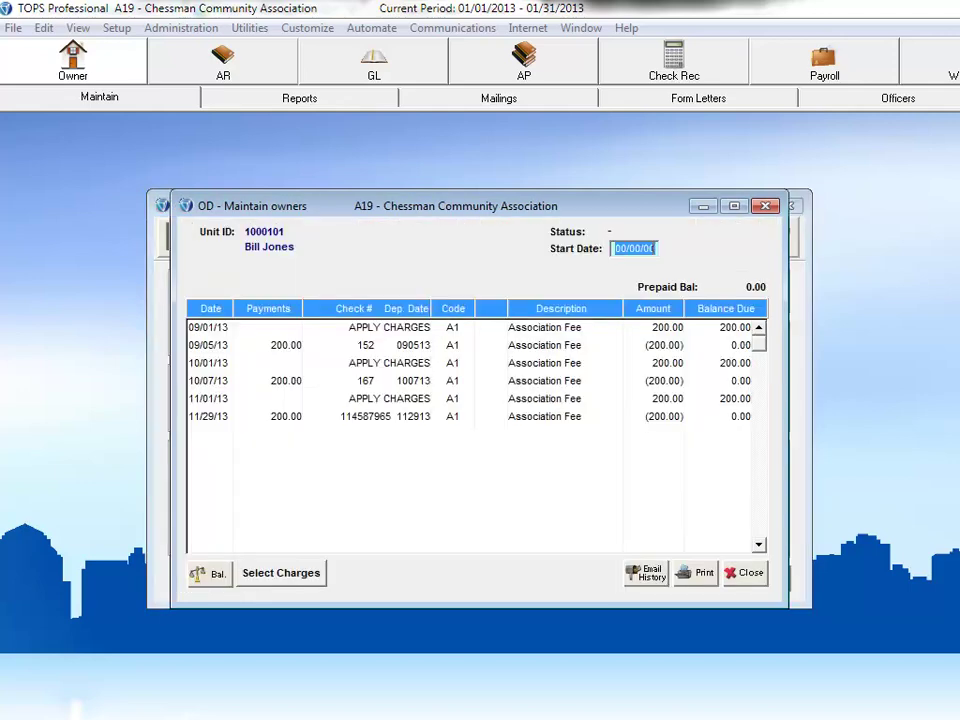